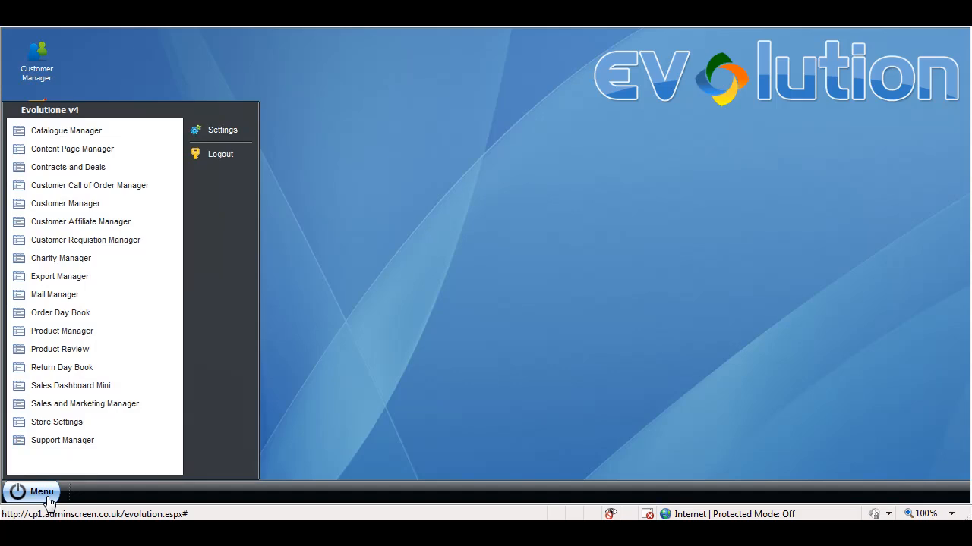
# In Catalogue Manager, add Vow (UK) eCatalogue 2009 and Dealers Own Products to the selected Fusion Catalogues and save.
pyautogui.click(99, 137)
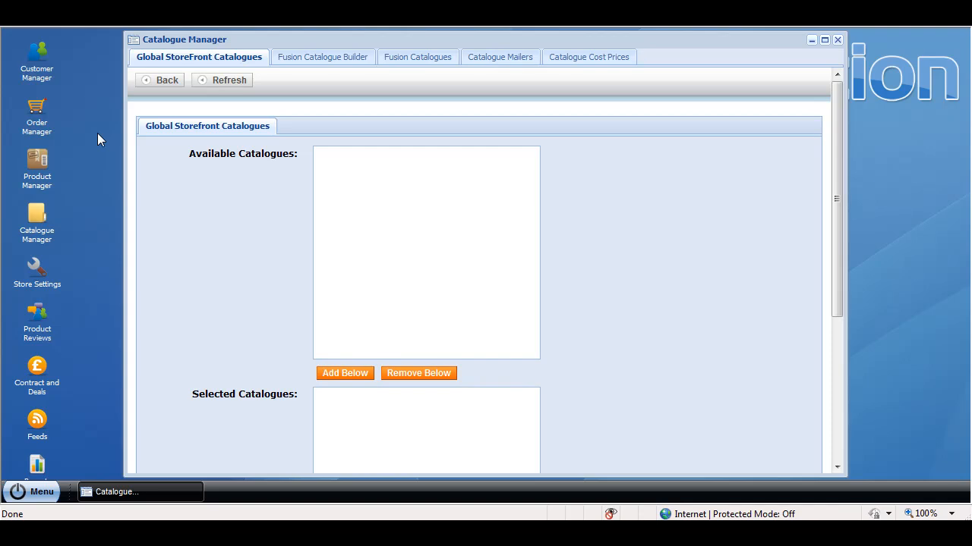
pyautogui.click(430, 68)
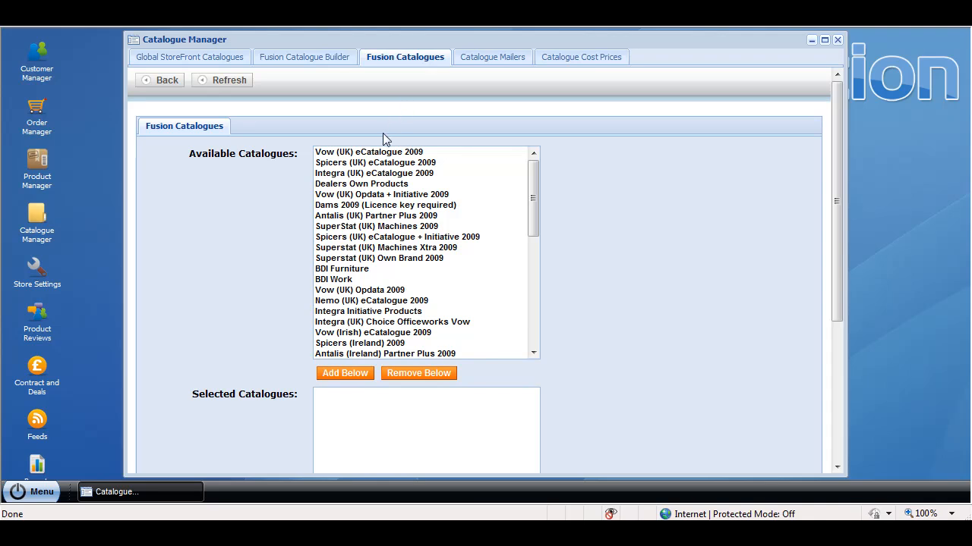
pyautogui.click(365, 154)
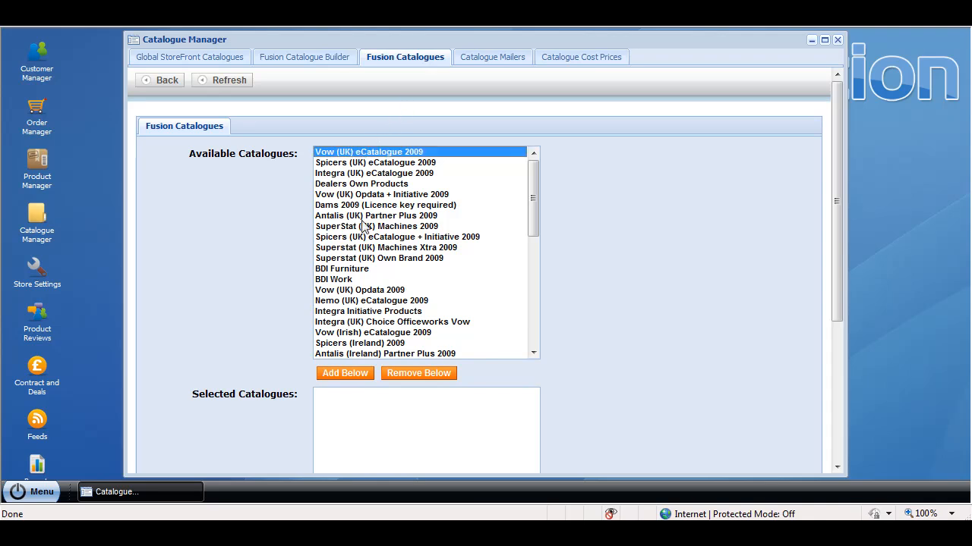
pyautogui.click(347, 373)
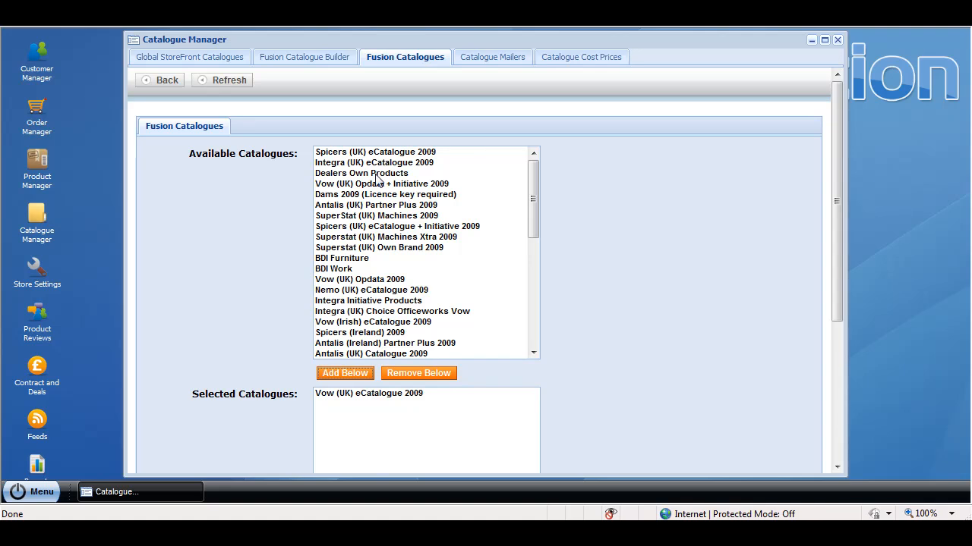
pyautogui.click(379, 174)
pyautogui.click(354, 377)
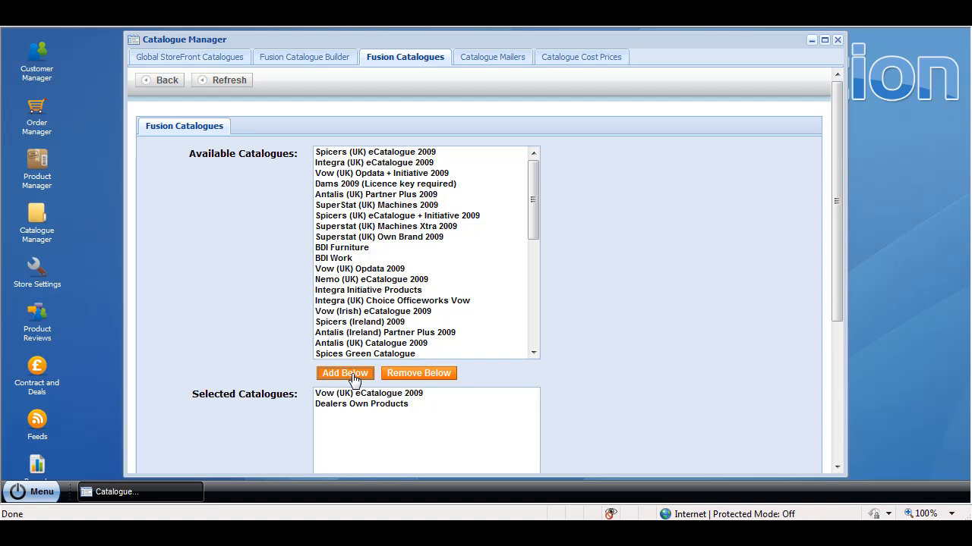
pyautogui.moveTo(834, 239); pyautogui.dragTo(829, 433)
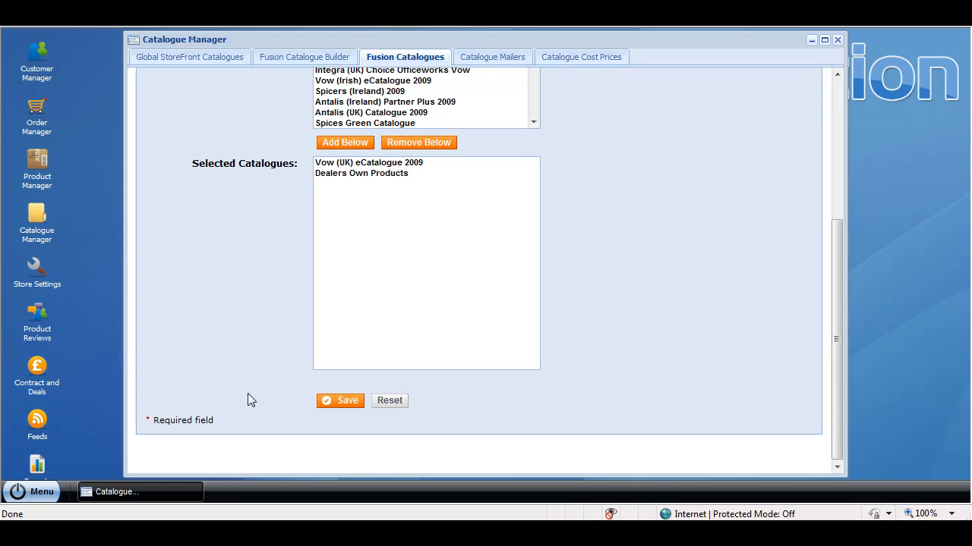
pyautogui.click(326, 406)
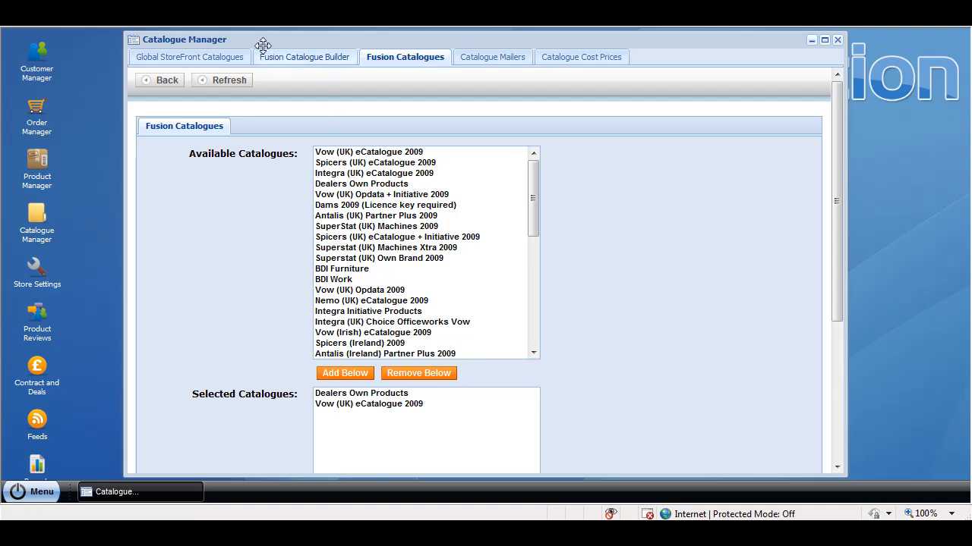
# Add Dealers Own Products and Vow (UK) eCatalogue 2009 to the selected Global StoreFront Catalogues and save the selection.
pyautogui.click(223, 59)
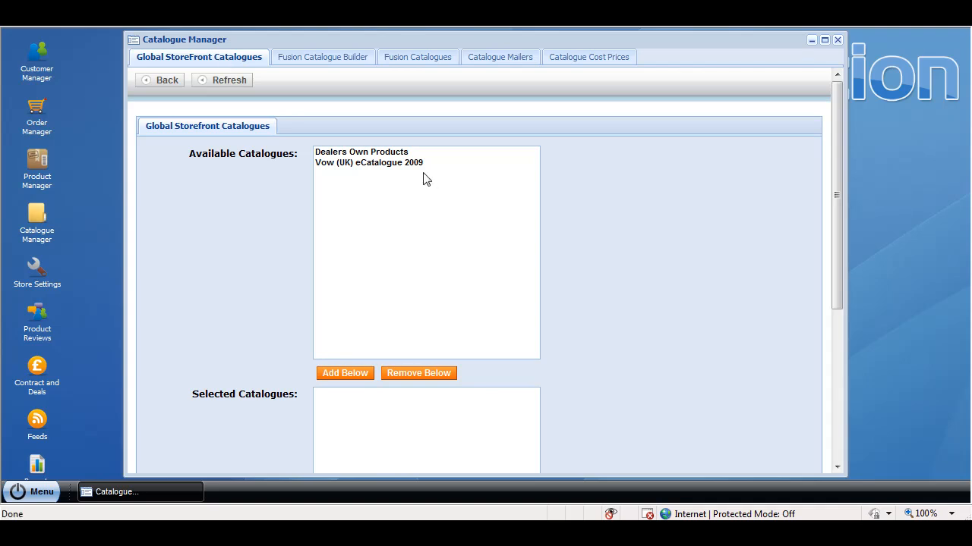
pyautogui.moveTo(417, 163); pyautogui.dragTo(414, 155)
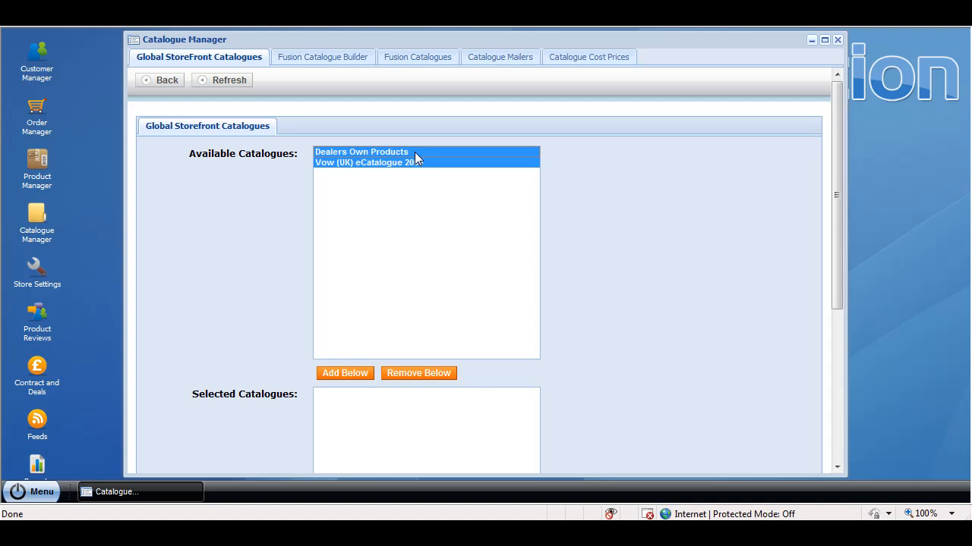
pyautogui.click(361, 375)
pyautogui.scroll(-3, 837, 377)
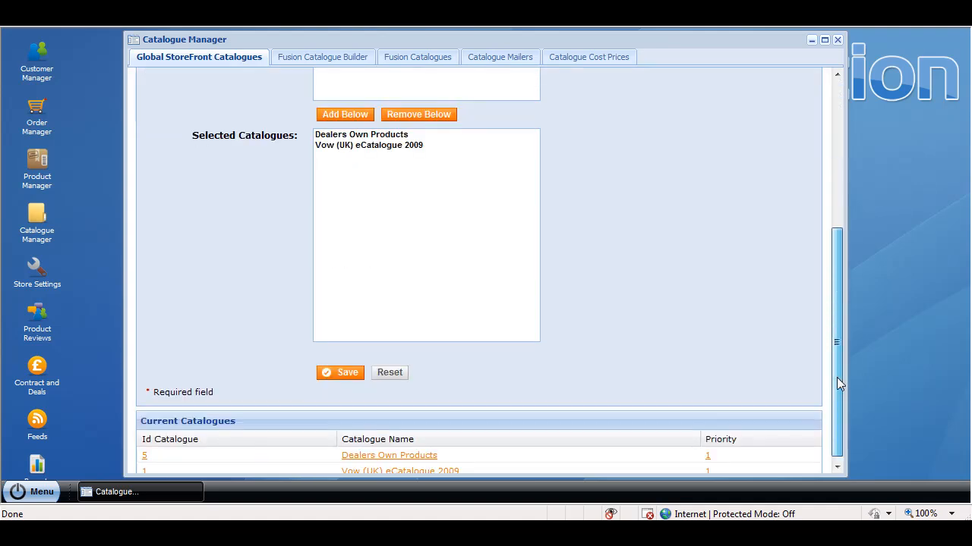
pyautogui.click(343, 378)
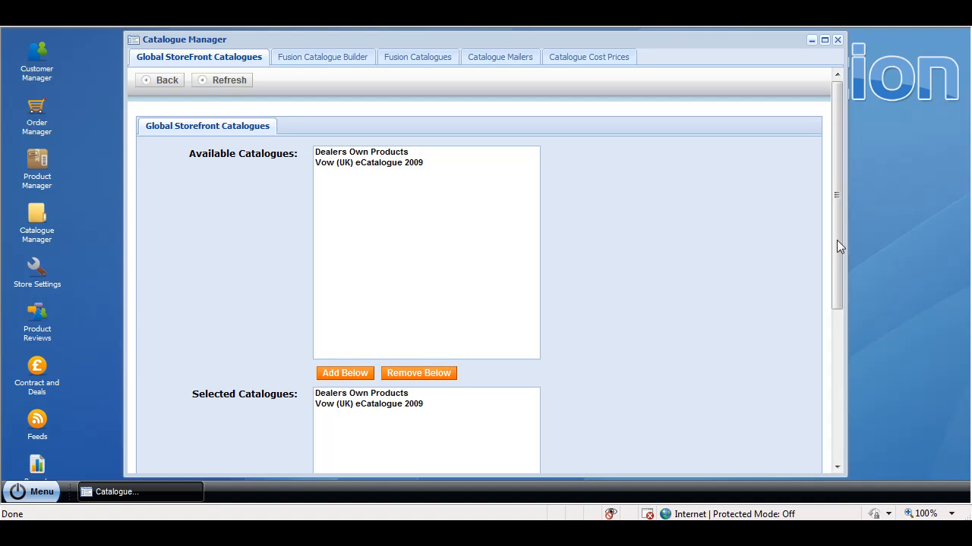
# Open the storefront catalogue Vow (UK) eCatalogue 2009, save its catalogue information including the priority, and return to the catalogue overview.
pyautogui.moveTo(836, 240); pyautogui.dragTo(834, 440)
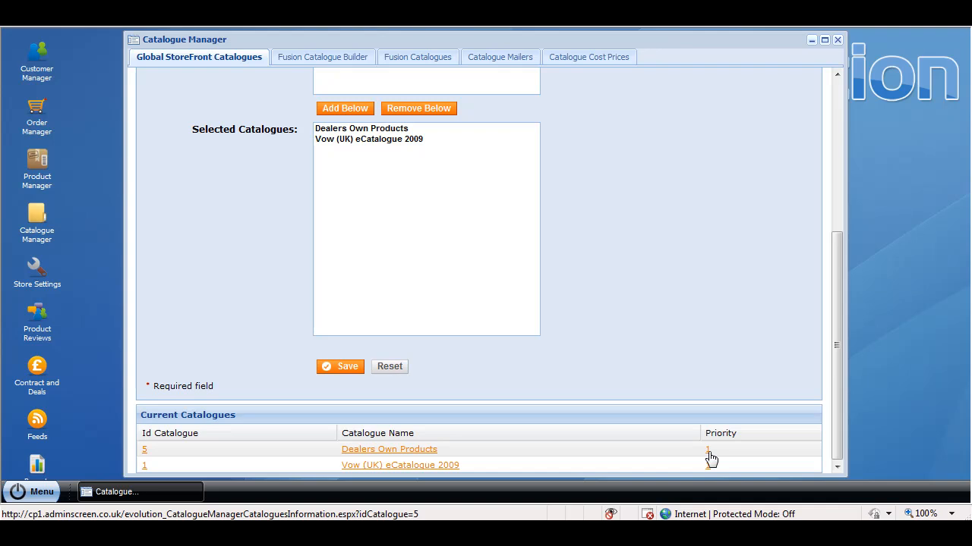
pyautogui.click(145, 466)
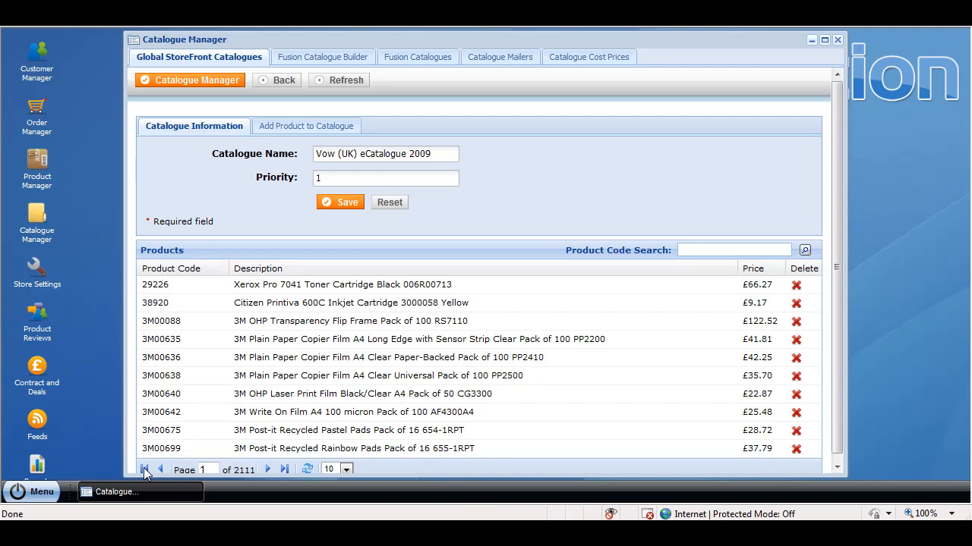
pyautogui.click(322, 129)
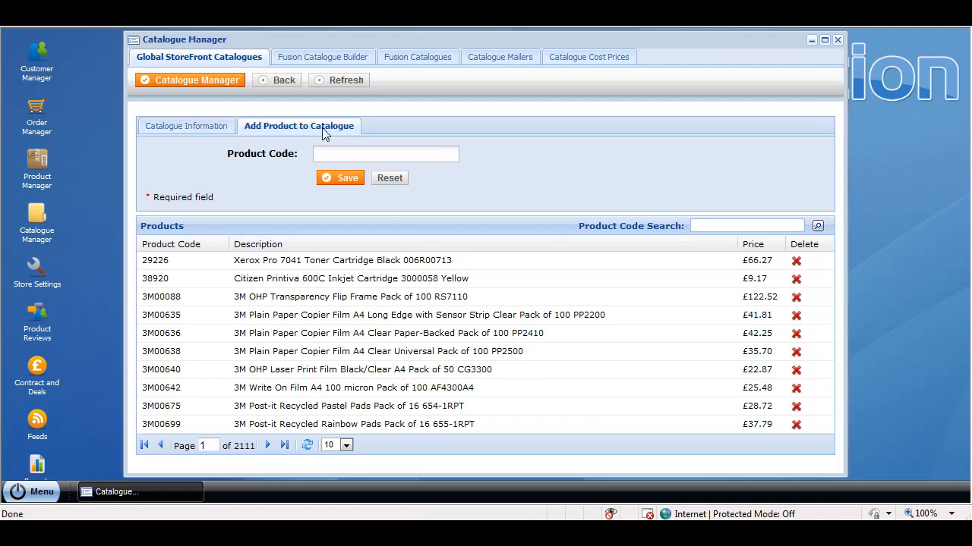
pyautogui.click(224, 130)
pyautogui.moveTo(325, 171); pyautogui.dragTo(306, 177)
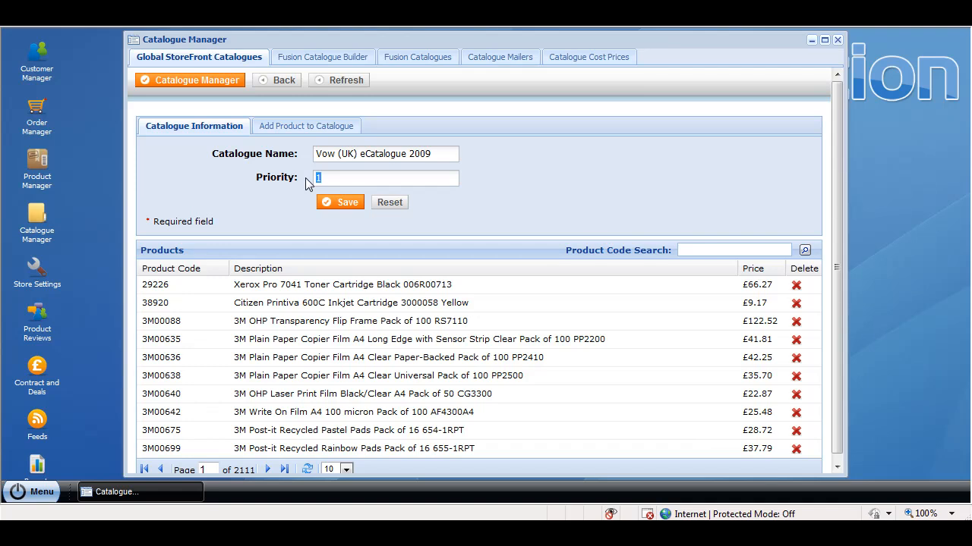
pyautogui.click(341, 204)
pyautogui.click(171, 86)
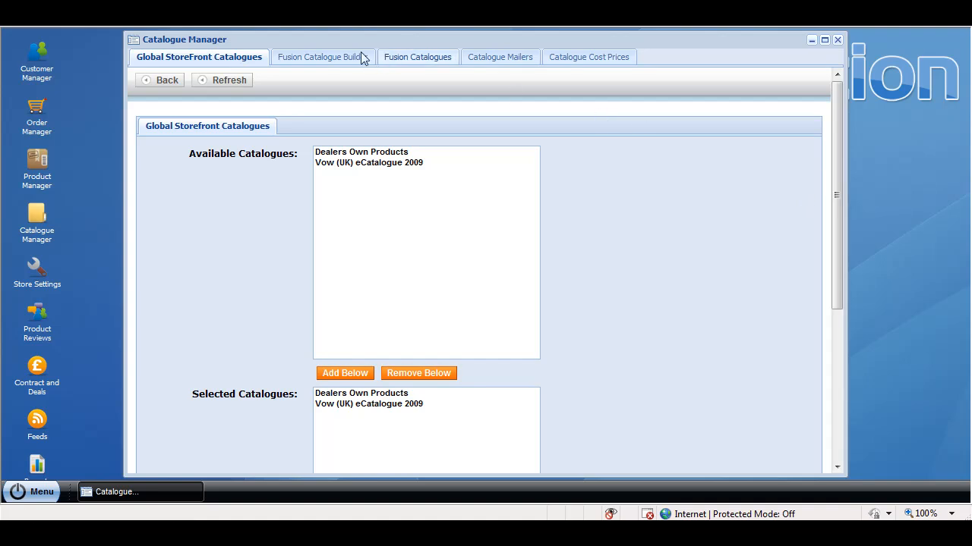
# From the Fusion Catalogue Builder, save the Excel catalogue builder template to the Desktop and open it in Excel.
pyautogui.click(341, 66)
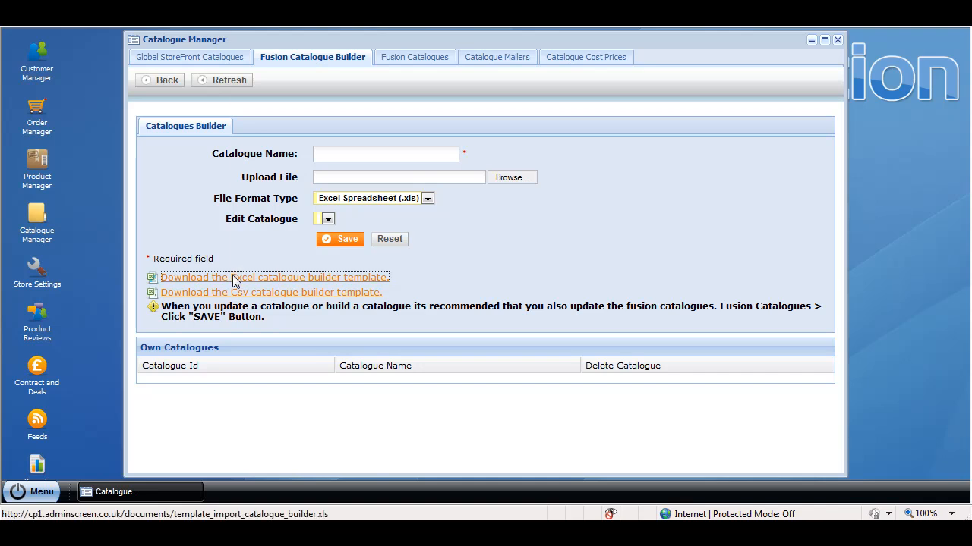
pyautogui.rightClick(233, 280)
pyautogui.click(316, 47)
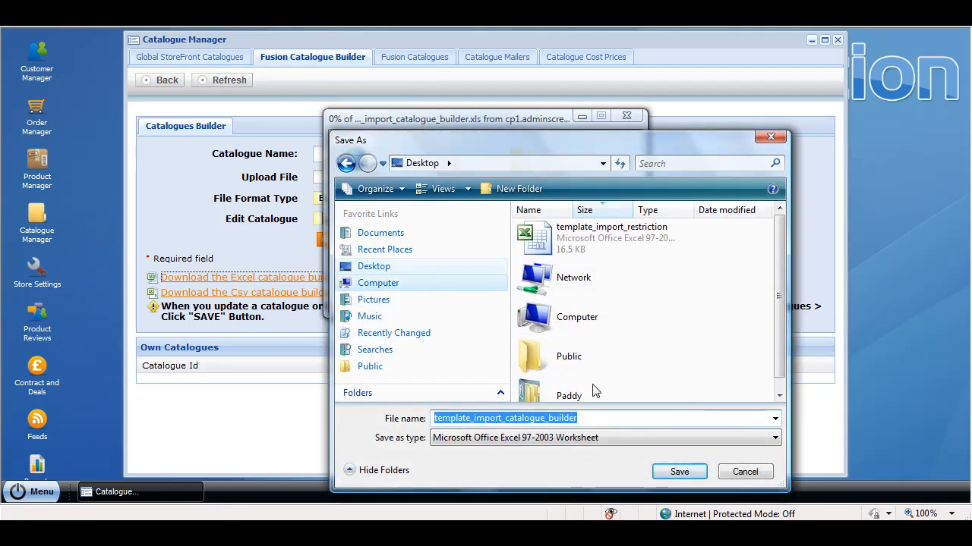
pyautogui.click(683, 471)
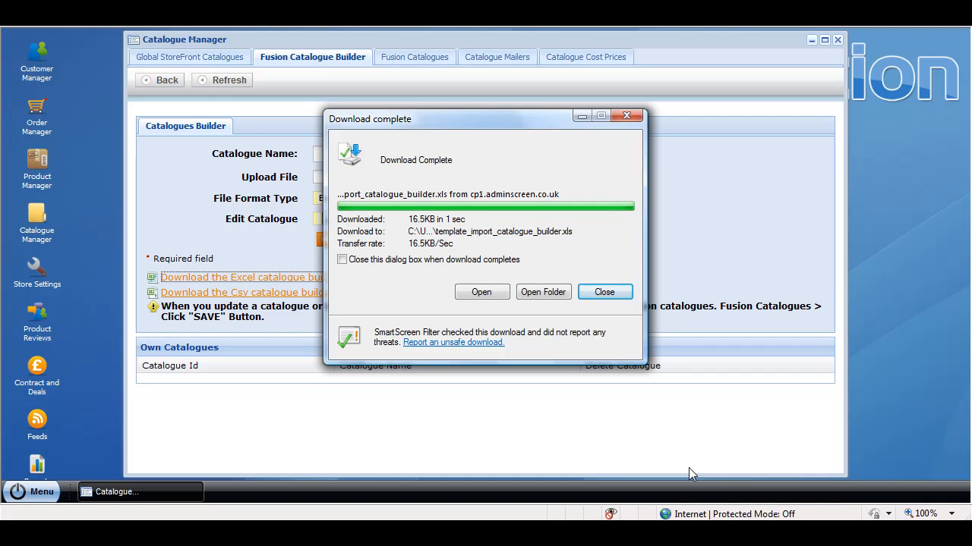
pyautogui.click(482, 293)
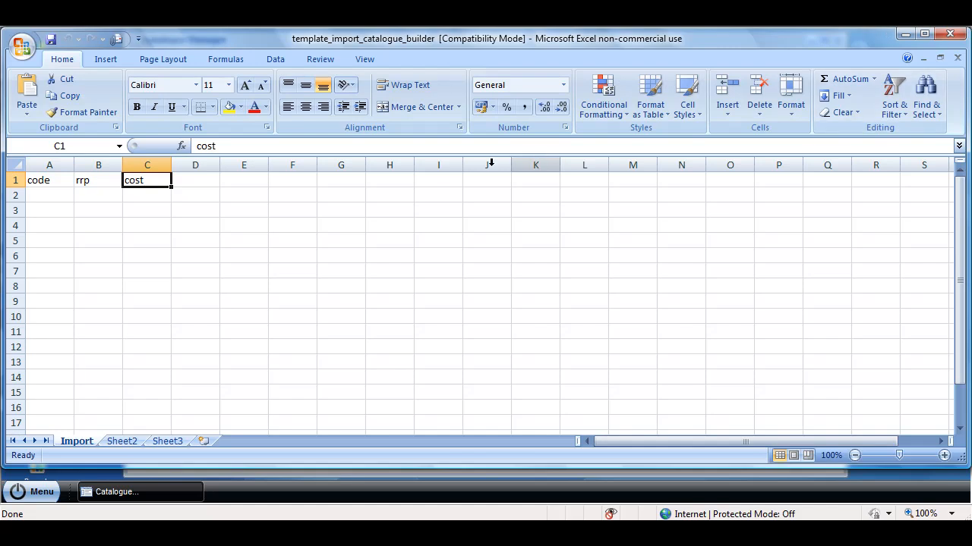
# Enter the product codes KF32001, KF27001 and KF02005 in cells A2 to A4 of the code column.
pyautogui.click(60, 200)
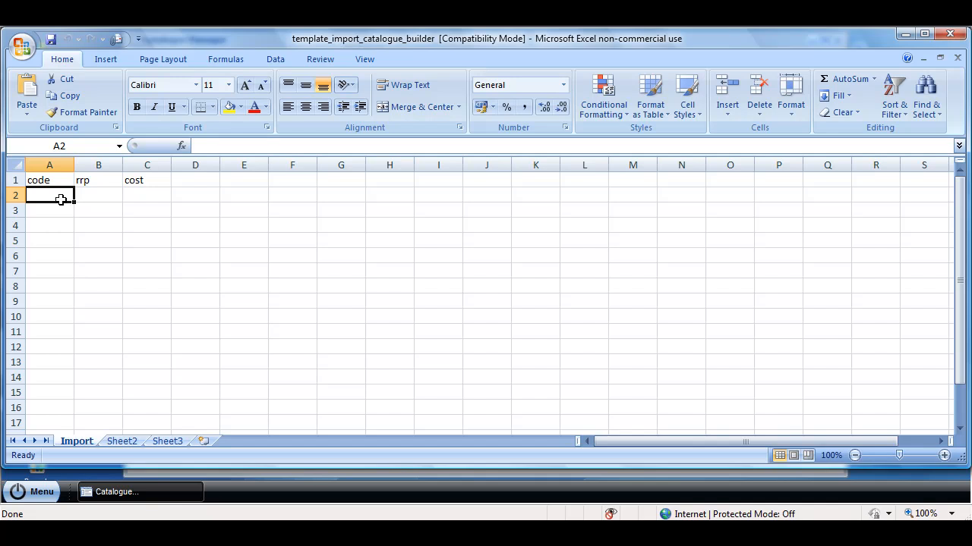
pyautogui.write('00')
pyautogui.press('BackSpace')
pyautogui.press('BackSpace')
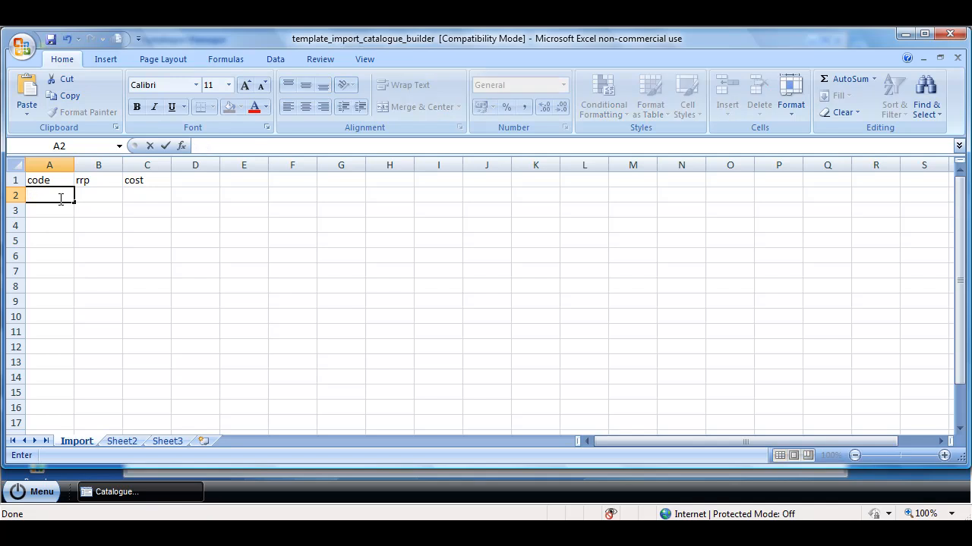
pyautogui.write('KF32001')
pyautogui.press('Return')
pyautogui.write('KF')
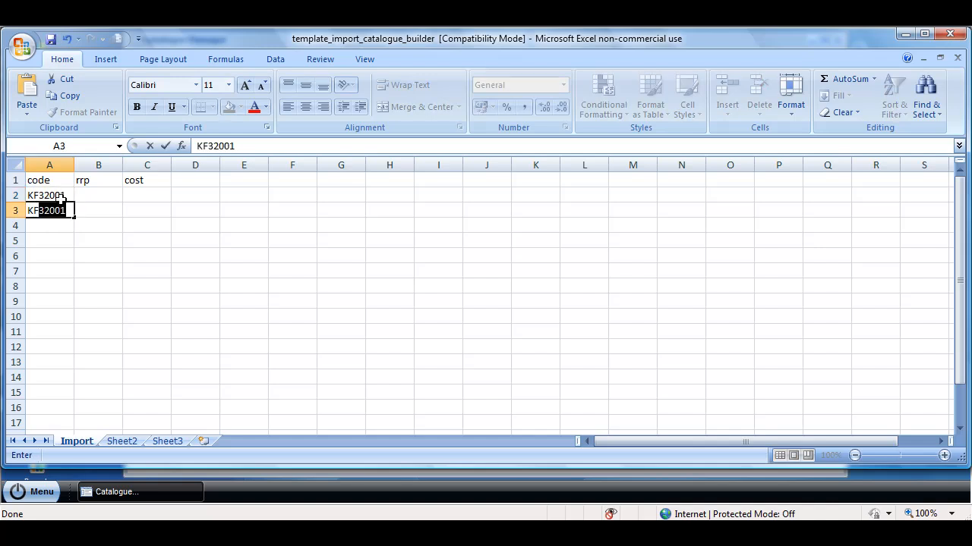
pyautogui.write('27001')
pyautogui.press('Return')
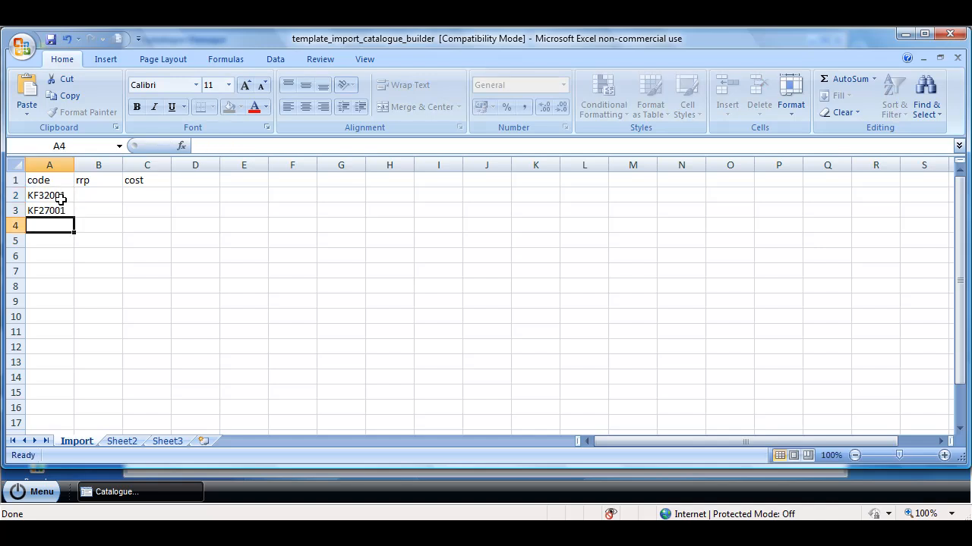
pyautogui.write('KF02005')
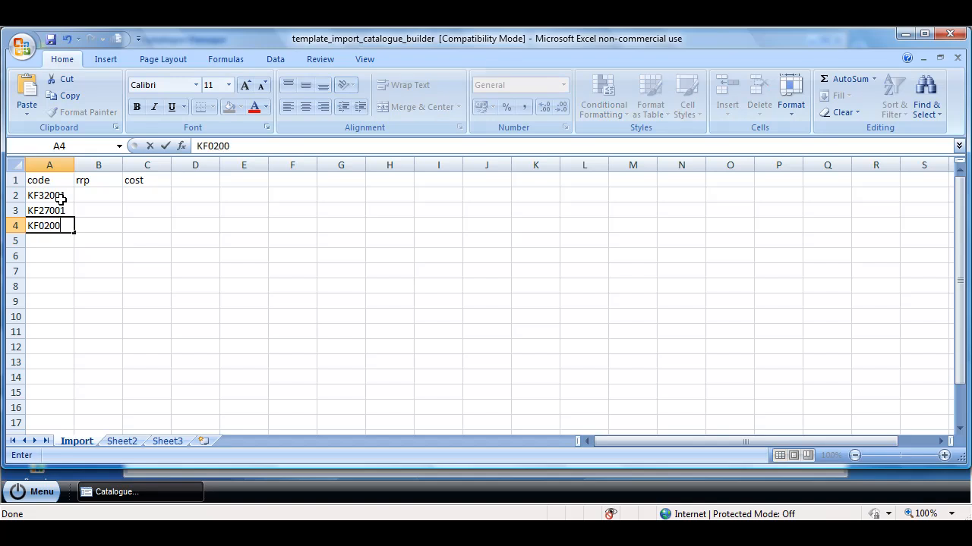
pyautogui.click(90, 220)
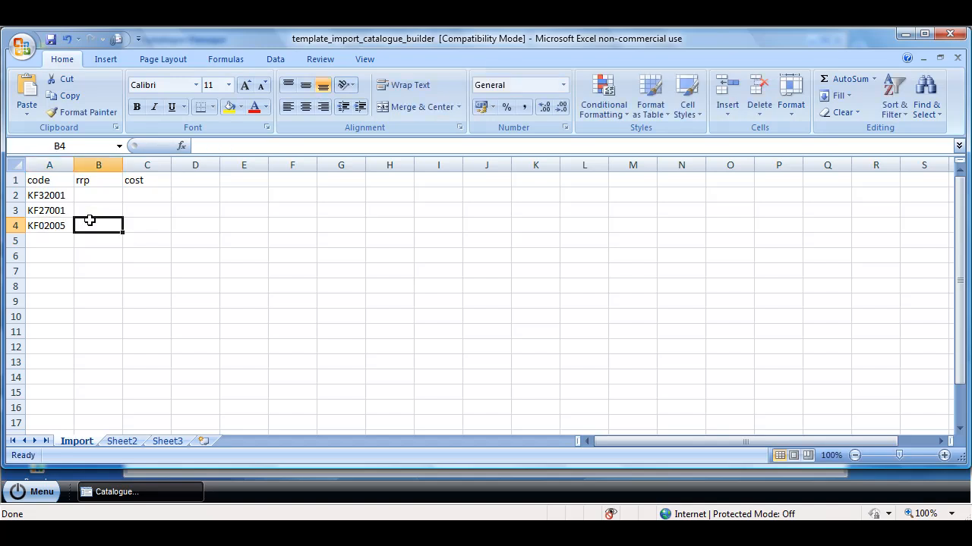
# Save the workbook to the Desktop in Excel 97-2003 format as template_import_catalogue_builder, replacing the existing file.
pyautogui.click(21, 46)
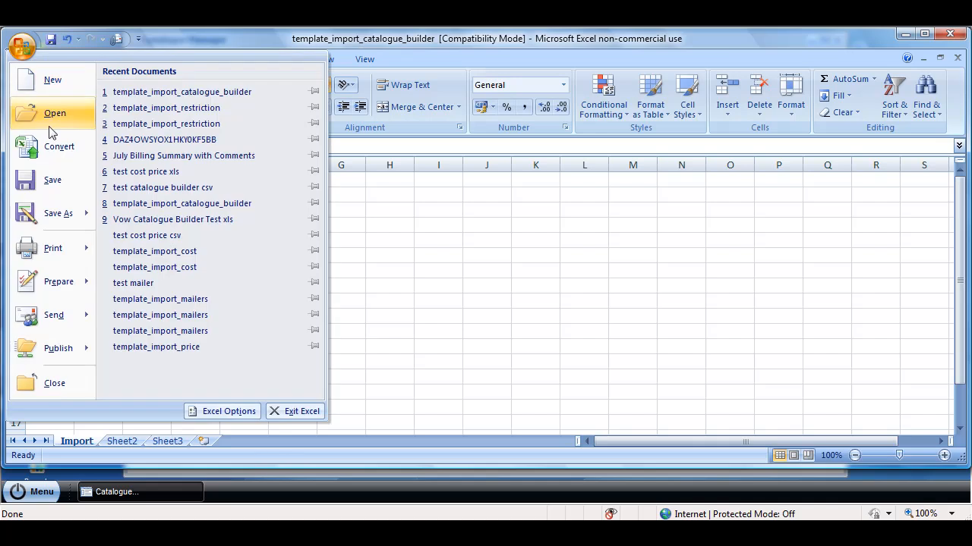
pyautogui.moveTo(55, 213)
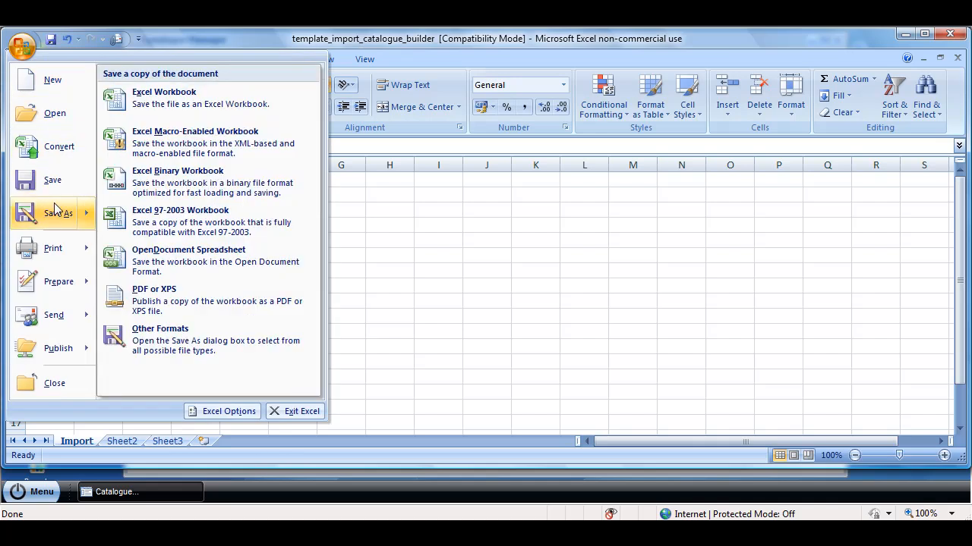
pyautogui.click(144, 215)
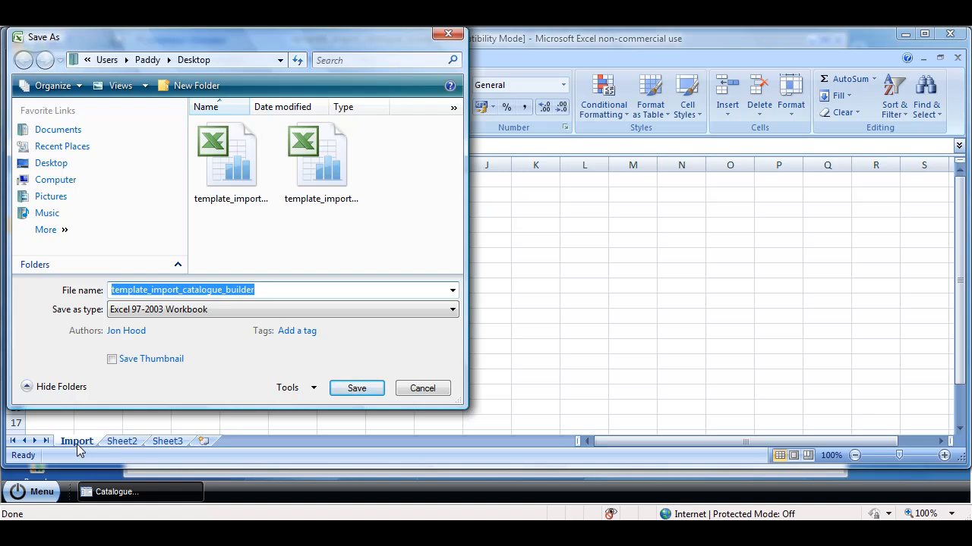
pyautogui.click(53, 163)
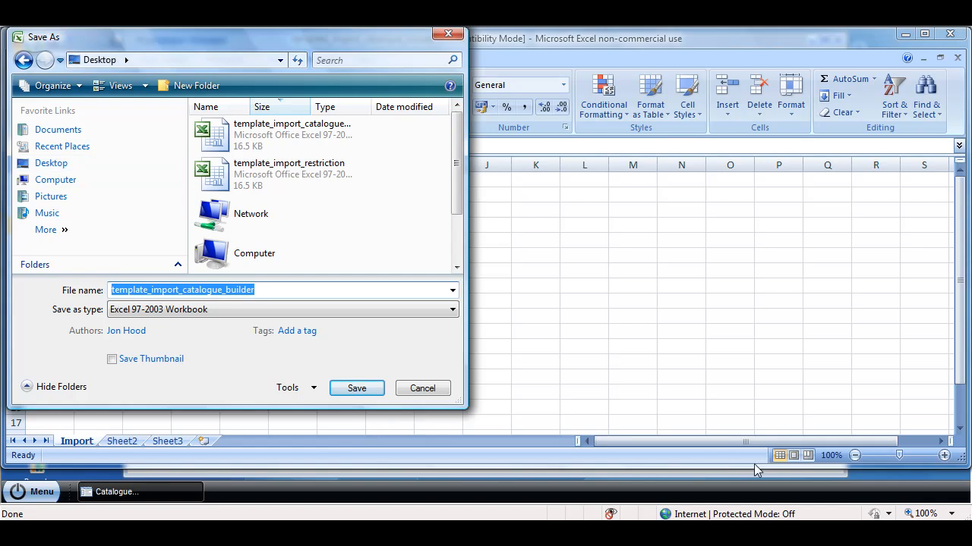
pyautogui.click(356, 389)
pyautogui.click(545, 247)
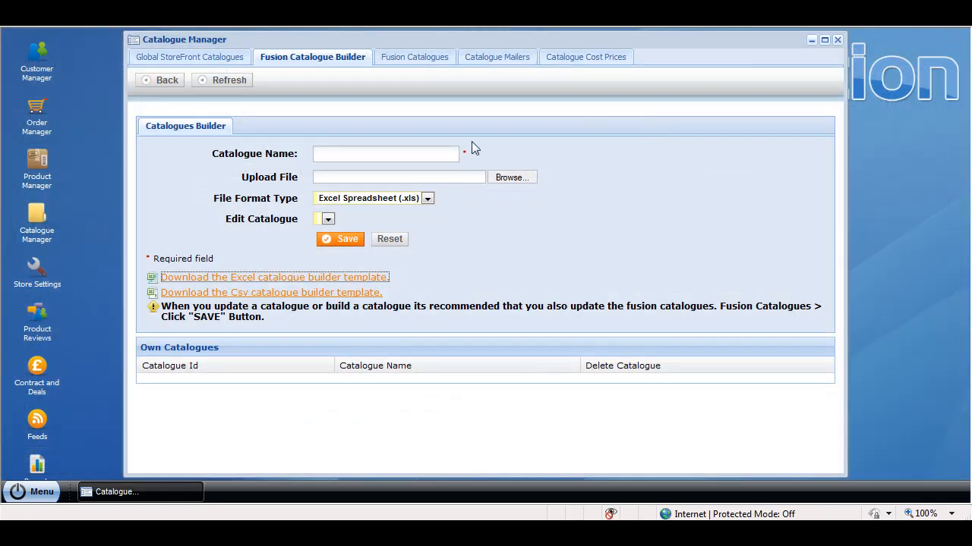
# Name the new catalogue "Vow SKU Required" in the Fusion Catalogue Builder.
pyautogui.click(404, 154)
pyautogui.write('Vow SKu')
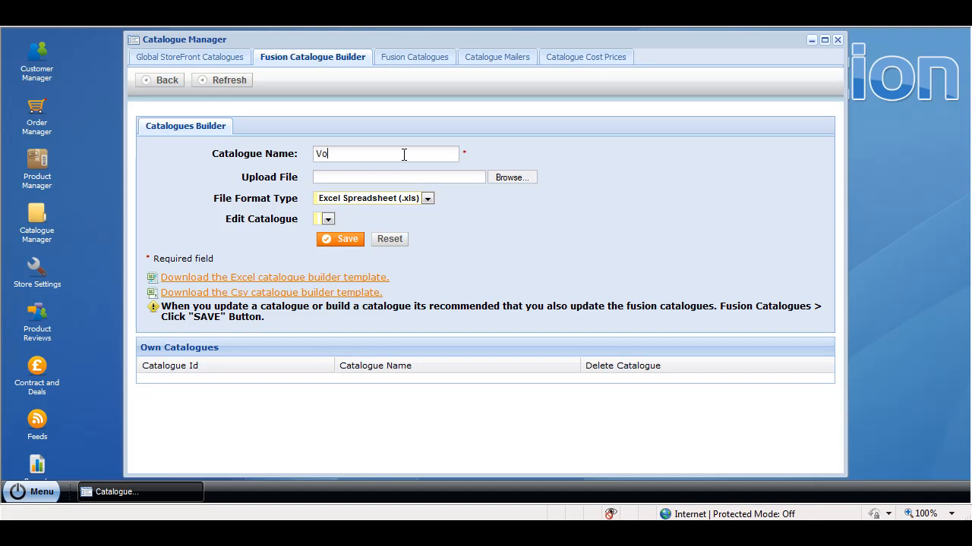
pyautogui.press('BackSpace')
pyautogui.write('U Requitre')
pyautogui.press('BackSpace')
pyautogui.press('BackSpace')
pyautogui.press('BackSpace')
pyautogui.write('red')
# Upload template_import_catalogue_builder from the Desktop, save to import the new catalogue, and return to the catalogue builder.
pyautogui.click(516, 179)
pyautogui.click(258, 85)
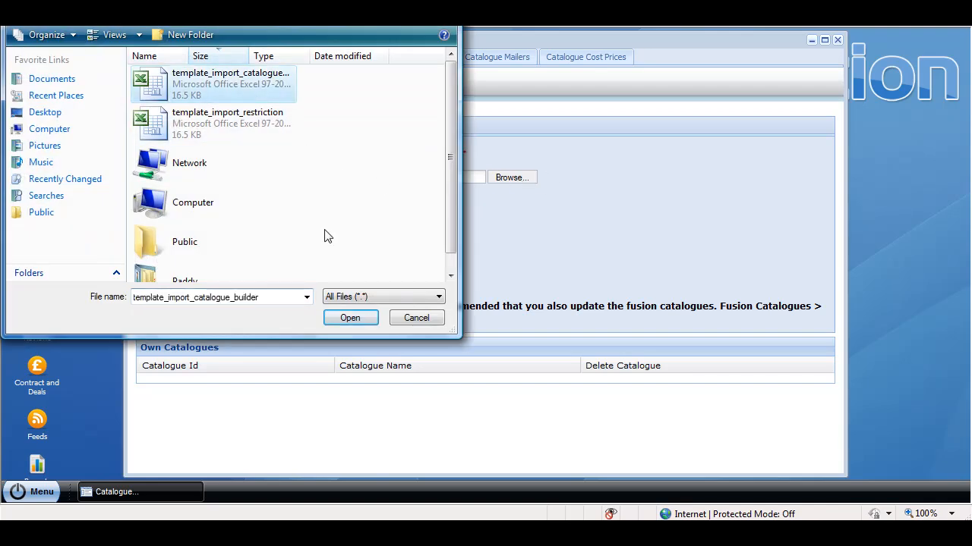
pyautogui.click(350, 318)
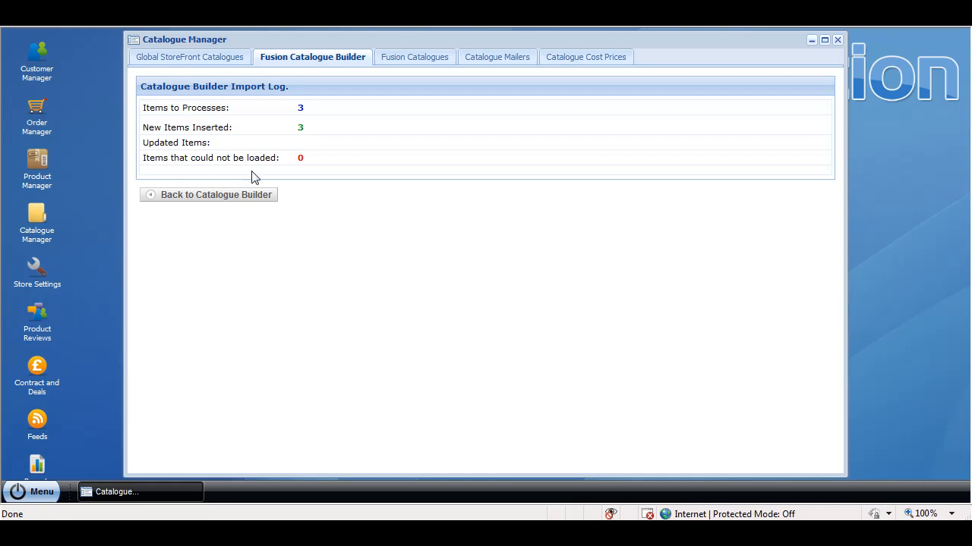
pyautogui.click(217, 199)
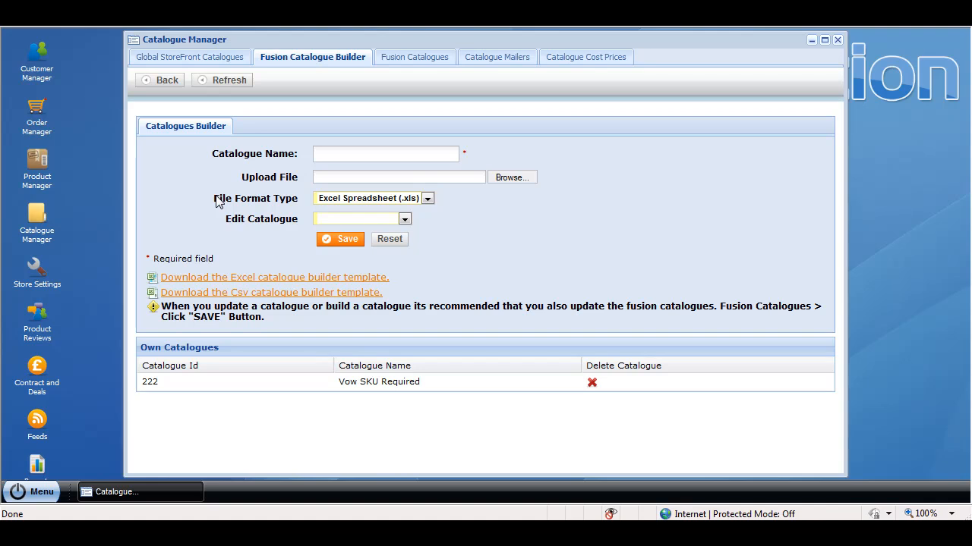
# Add Vow SKU Required to the selected Fusion catalogues and save the selection.
pyautogui.click(407, 60)
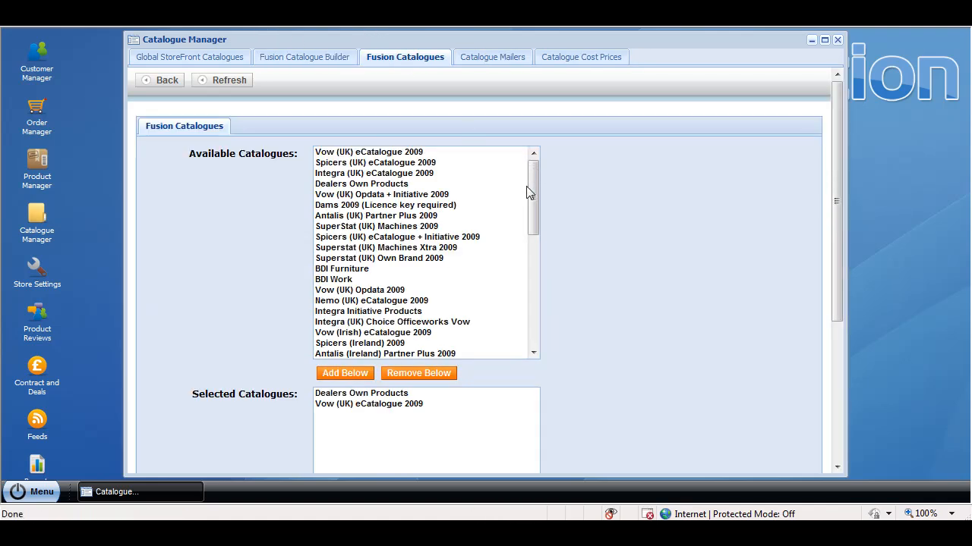
pyautogui.moveTo(531, 191); pyautogui.dragTo(525, 354)
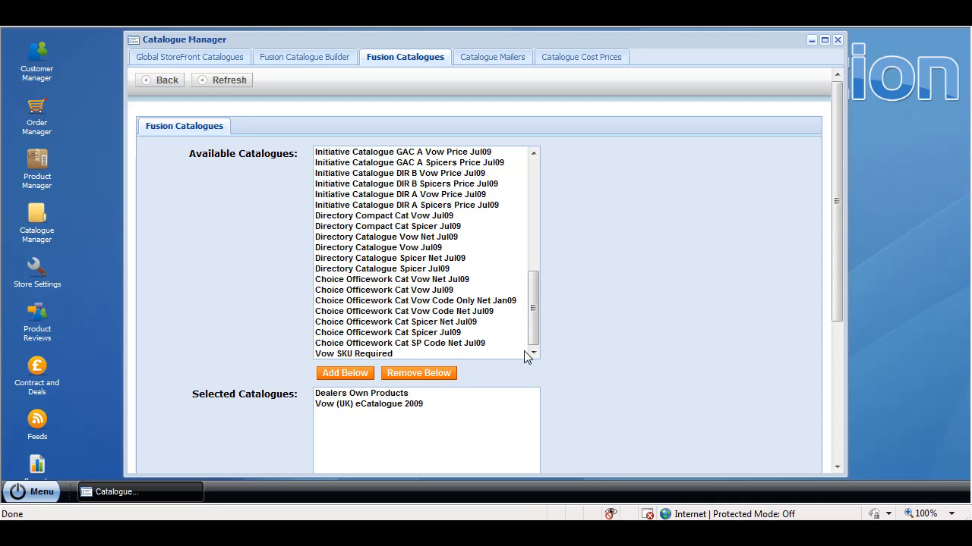
pyautogui.click(362, 355)
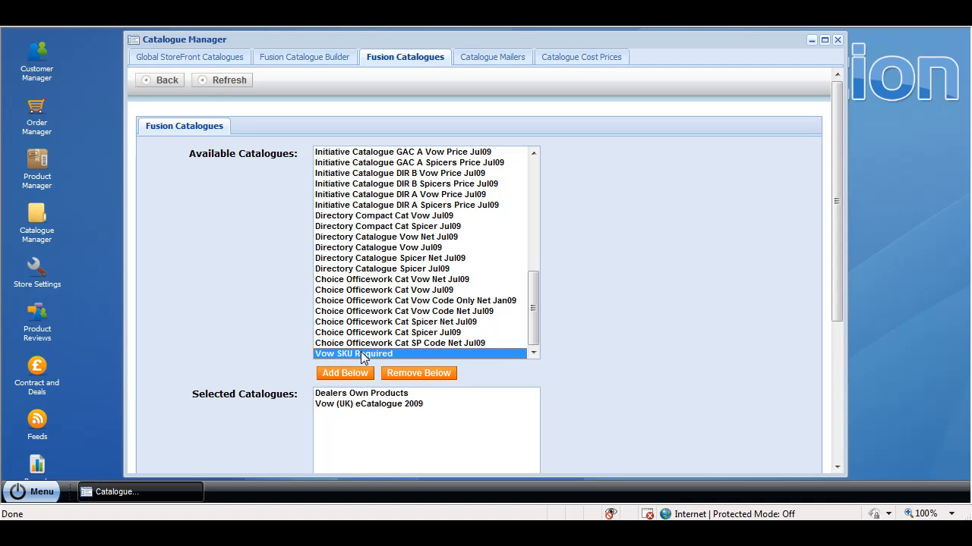
pyautogui.click(342, 373)
pyautogui.moveTo(835, 226); pyautogui.dragTo(844, 439)
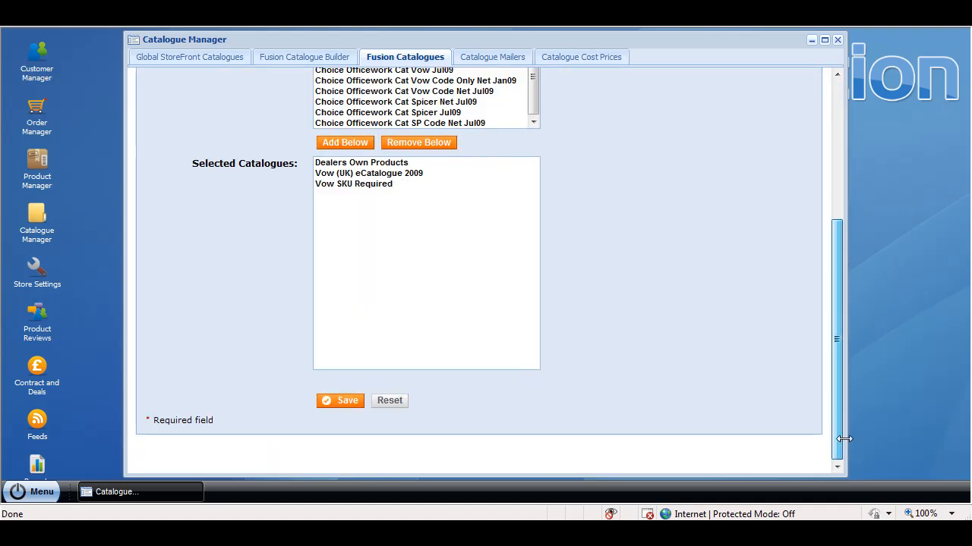
pyautogui.click(339, 403)
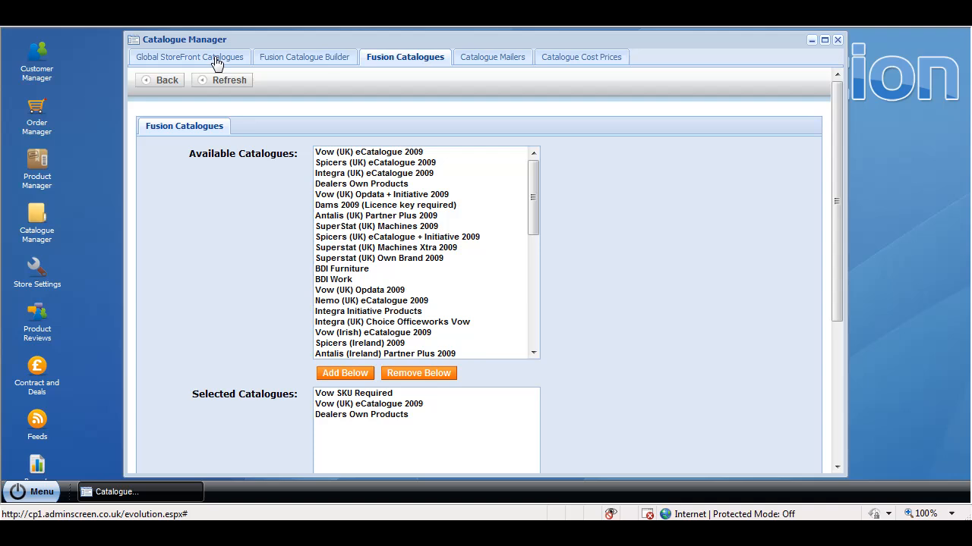
# Open the Global StoreFront Catalogues settings.
pyautogui.click(214, 61)
pyautogui.click(204, 59)
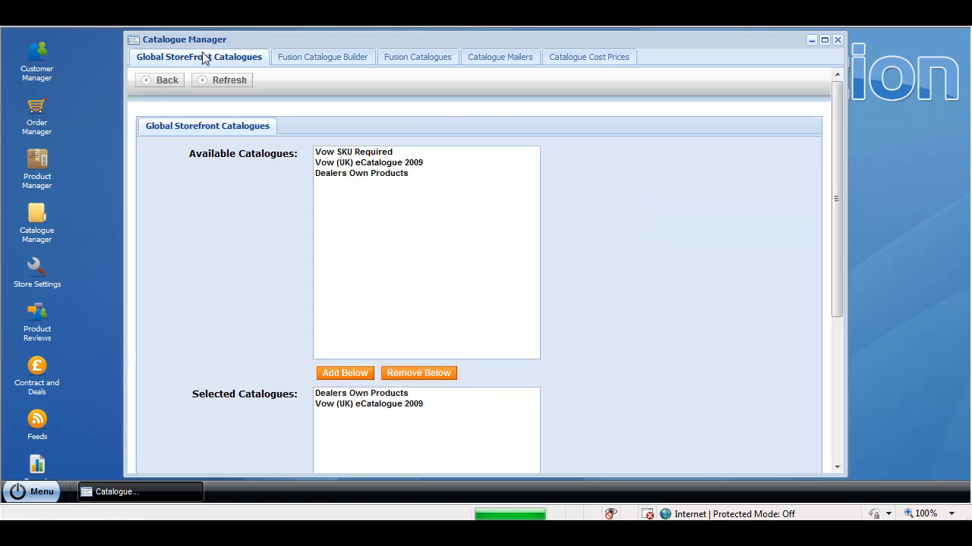
pyautogui.click(412, 163)
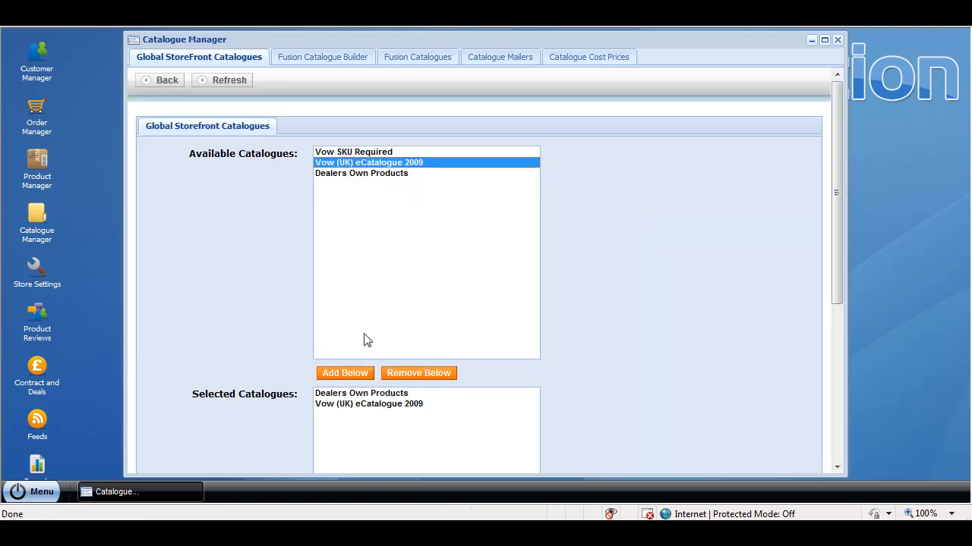
pyautogui.click(340, 374)
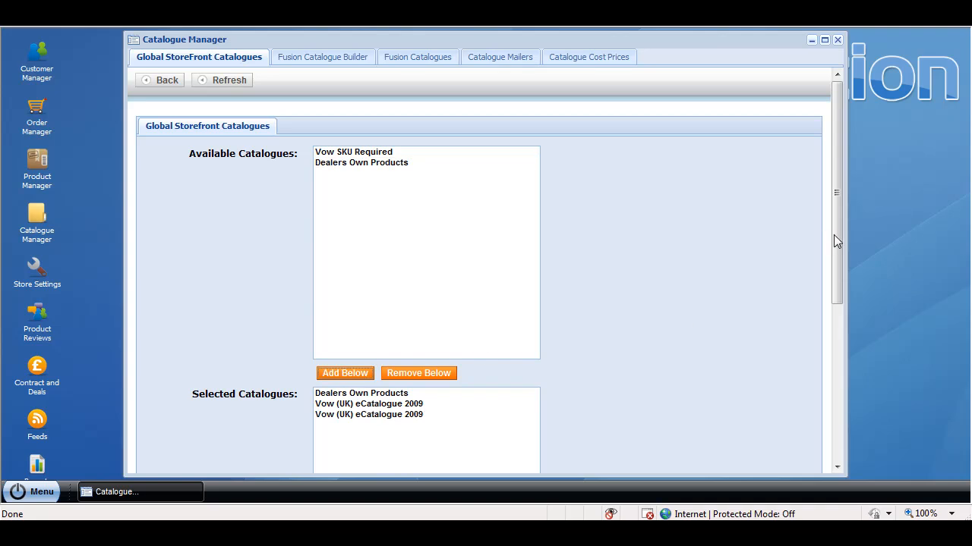
pyautogui.click(383, 414)
pyautogui.click(408, 376)
# Add Vow SKU Required to the selected global storefront catalogues, save, and return to the Fusion Catalogue Builder.
pyautogui.click(391, 153)
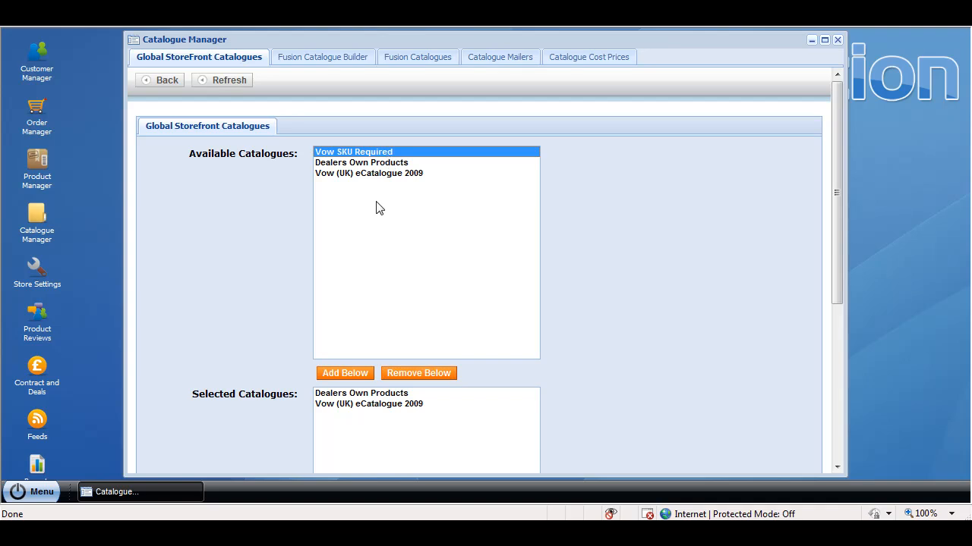
pyautogui.click(353, 373)
pyautogui.moveTo(833, 233); pyautogui.dragTo(838, 474)
pyautogui.click(346, 355)
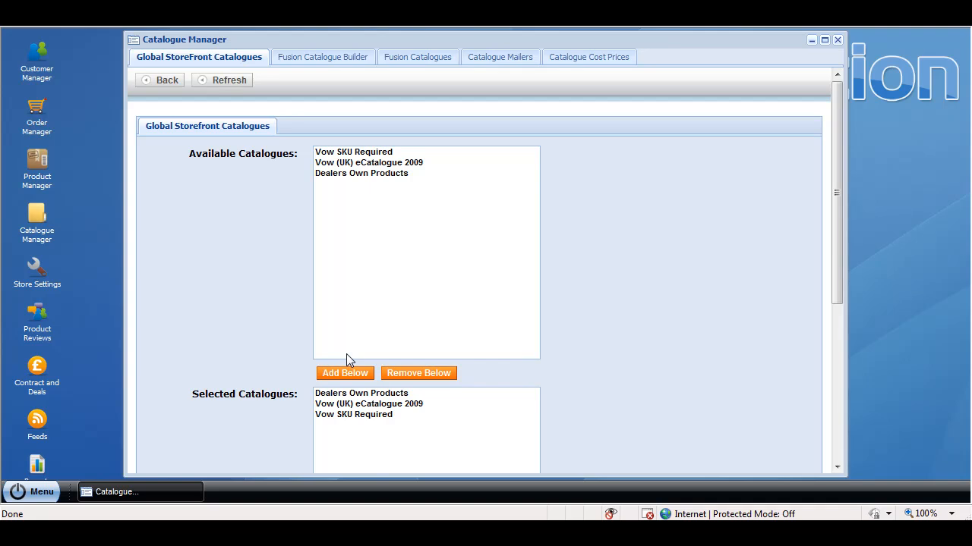
pyautogui.click(354, 58)
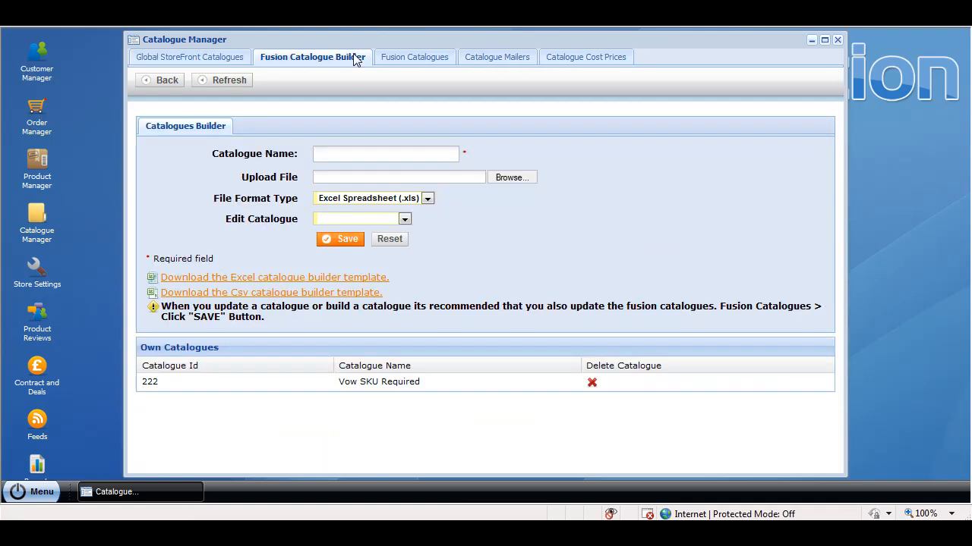